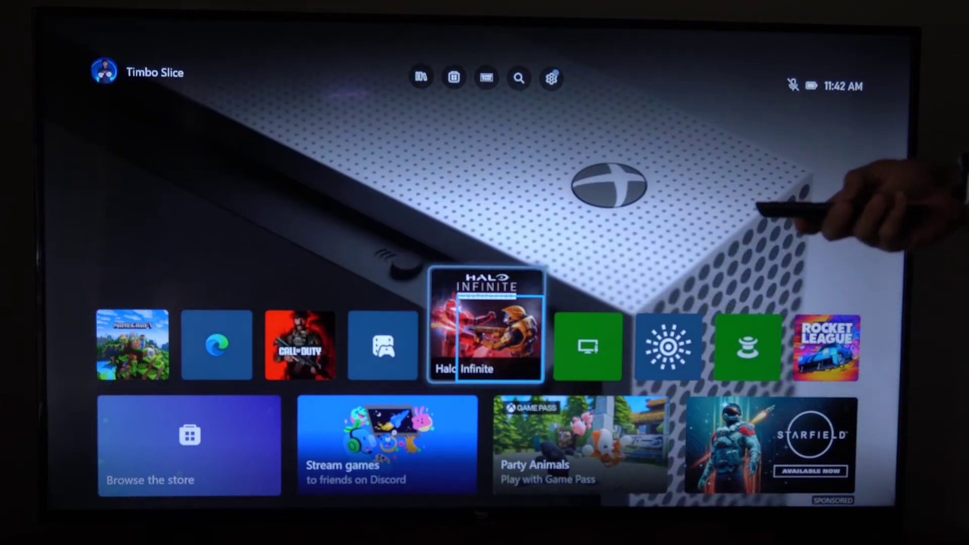
Move right across the pinned games, then up toward the Home top row.
{"action": "key", "text": "Up"}
{"action": "key", "text": "Right"}
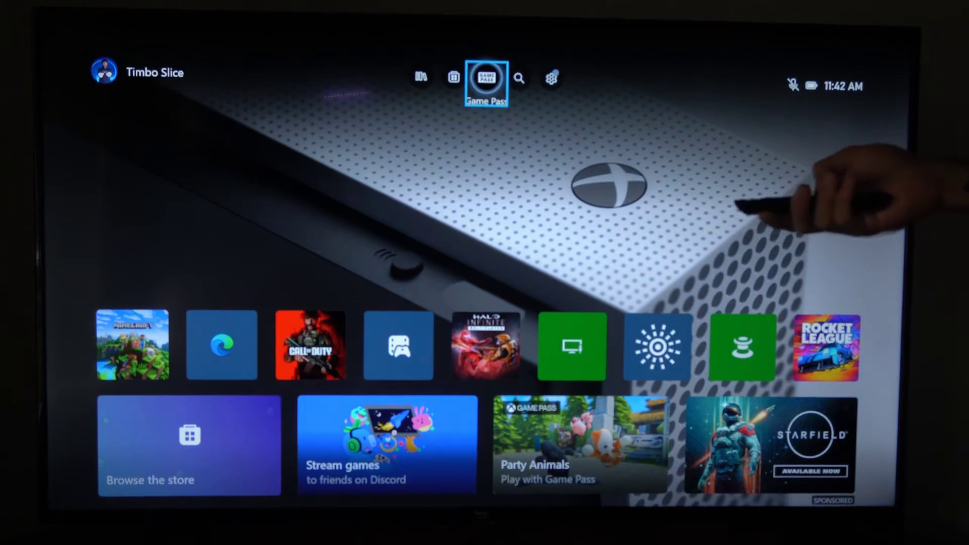
Open Settings, go down to the Accessibility category and open the Narrator page.
{"action": "key", "text": "Return"}
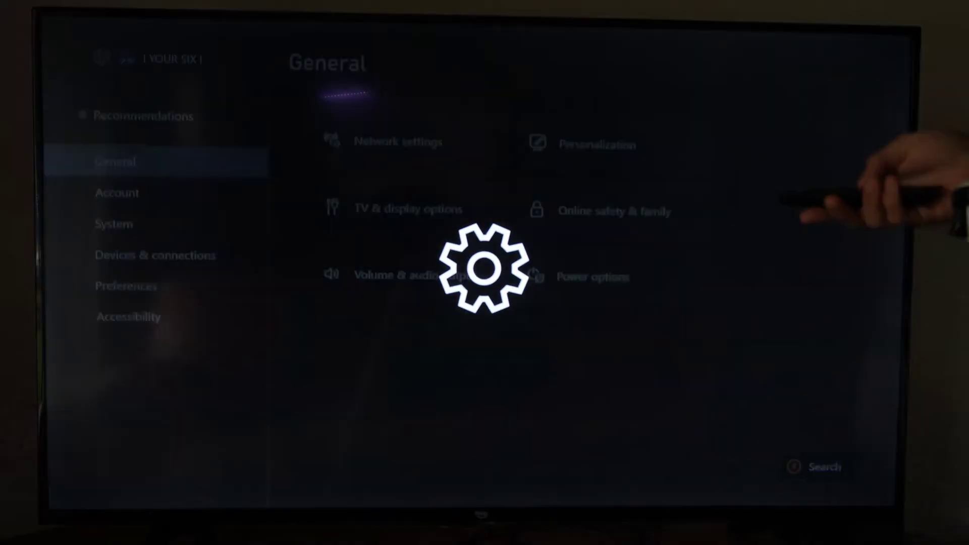
{"action": "key", "text": "Down"}
{"action": "key", "text": "Down"}
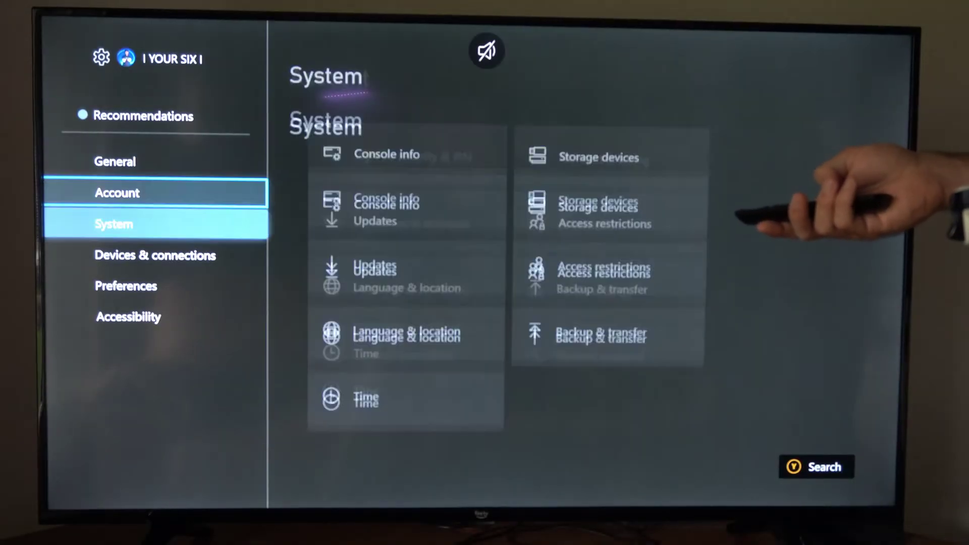
{"action": "key", "text": "Down"}
{"action": "key", "text": "Down"}
{"action": "key", "text": "Down"}
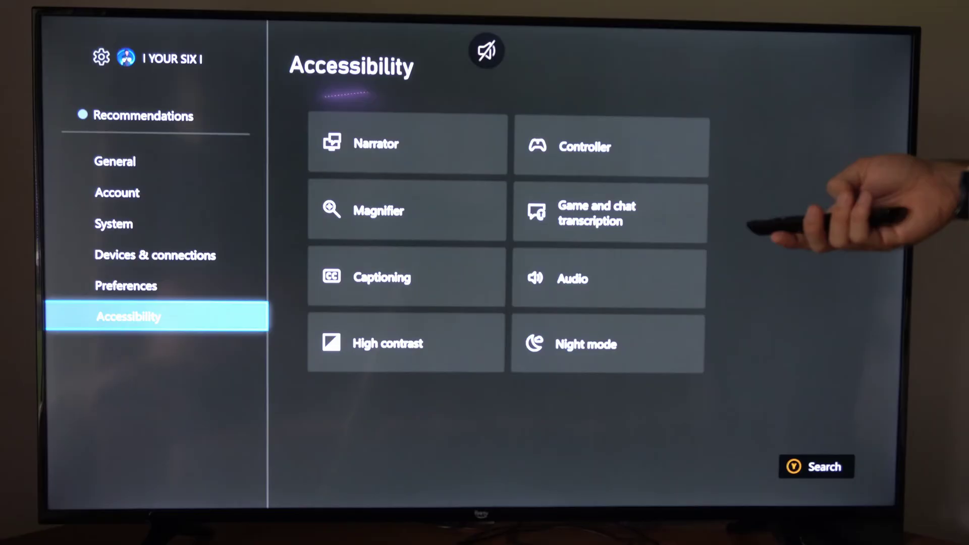
{"action": "key", "text": "Right"}
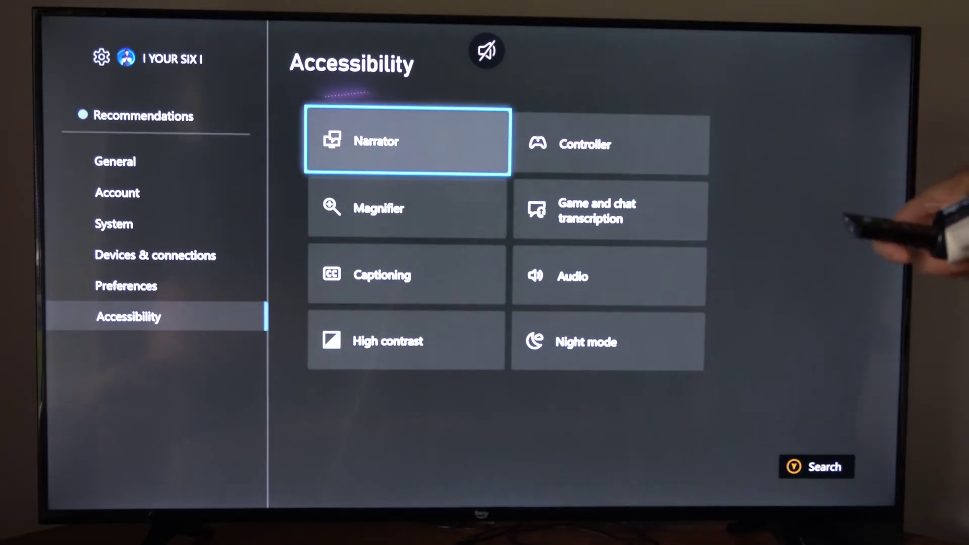
{"action": "key", "text": "Return"}
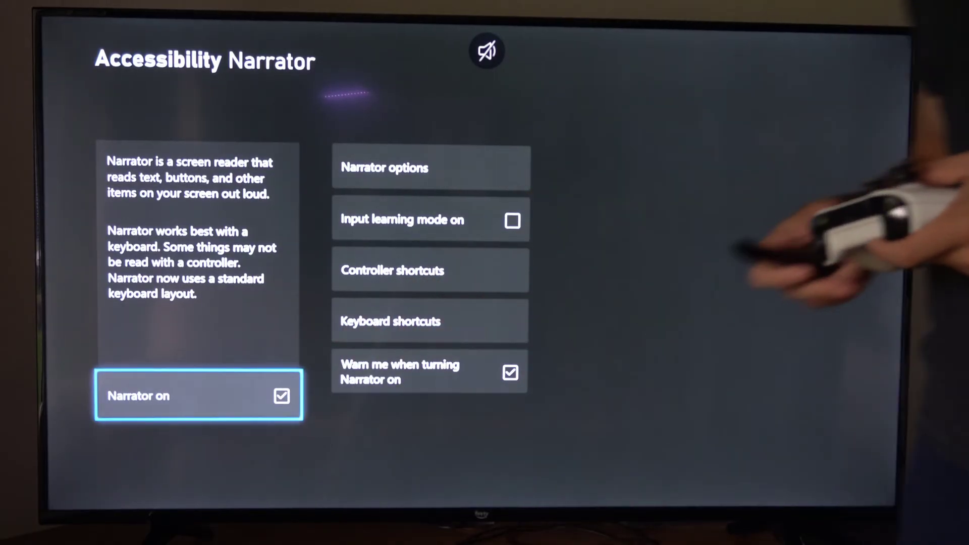
Uncheck 'Narrator on' and check 'Warn me when turning Narrator on'.
{"action": "key", "text": "Return"}
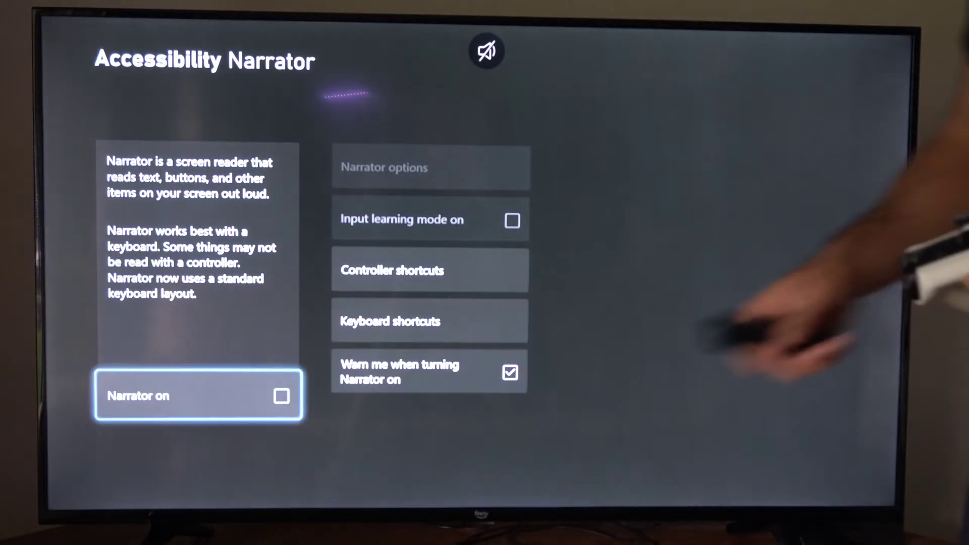
{"action": "key", "text": "Right"}
{"action": "key", "text": "Down"}
{"action": "key", "text": "Down"}
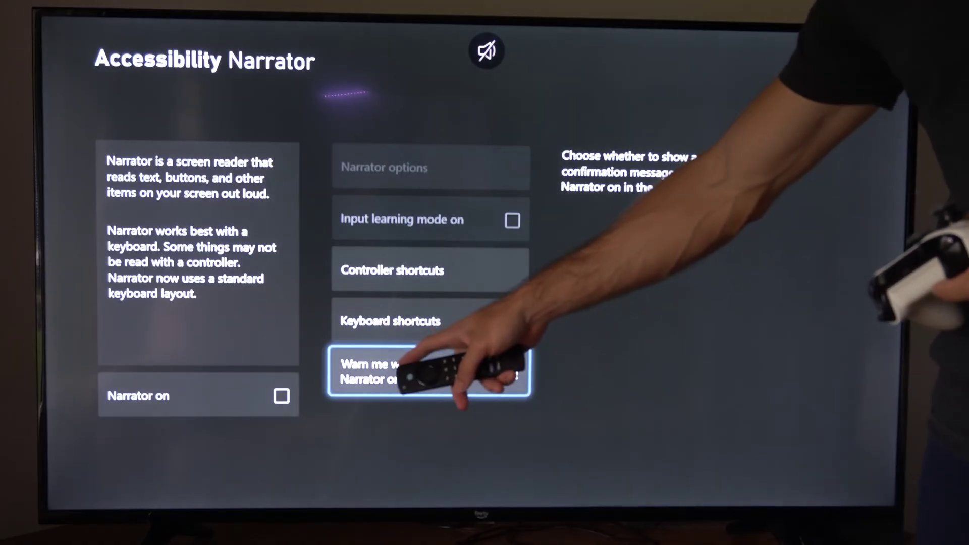
{"action": "key", "text": "Return"}
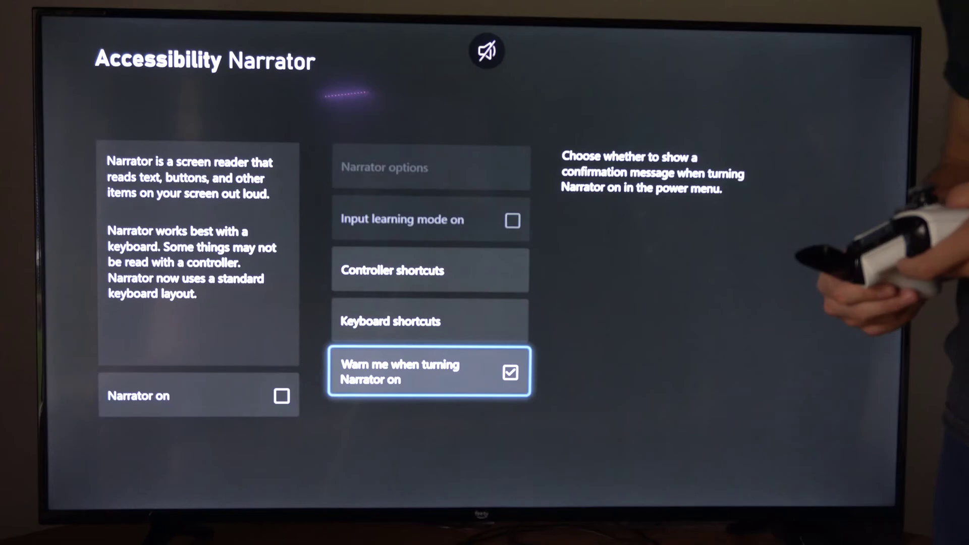
Toggle 'Narrator on' back on and off again, leaving Narrator unchecked.
{"action": "key", "text": "Left"}
{"action": "key", "text": "Return"}
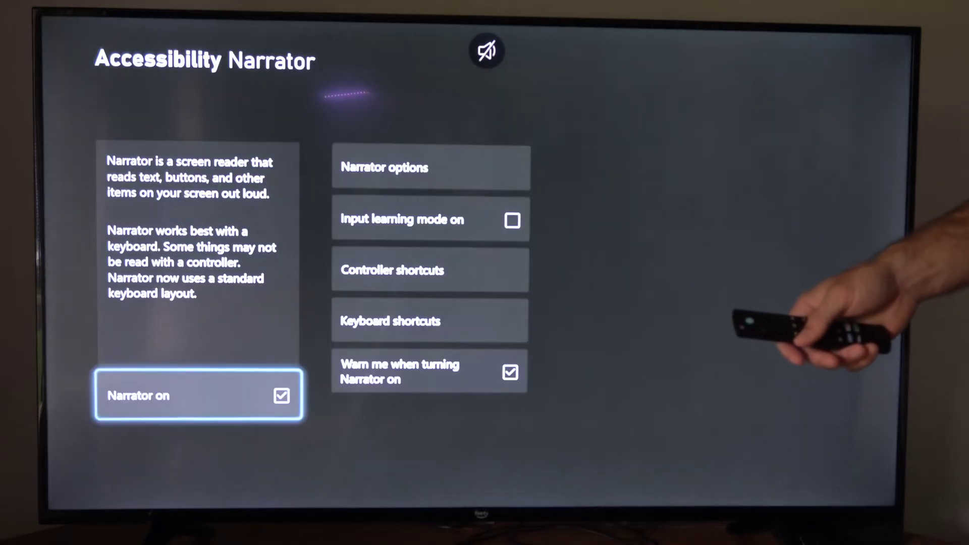
{"action": "key", "text": "Return"}
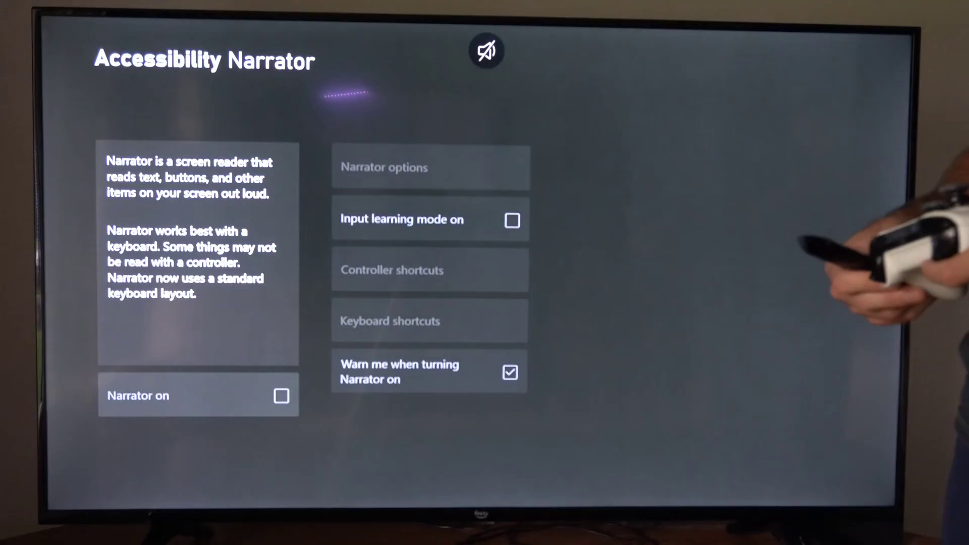
{"action": "key", "text": "Right"}
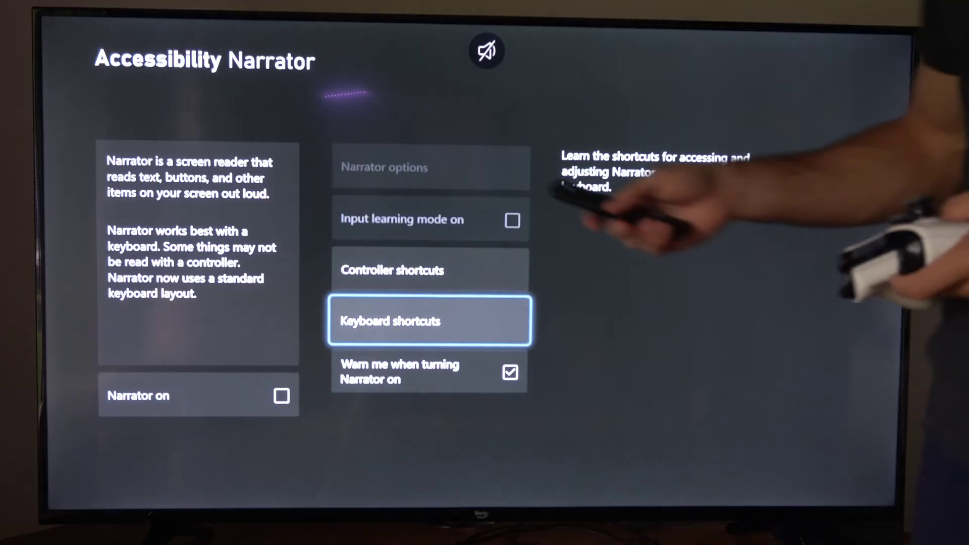
{"action": "key", "text": "Left"}
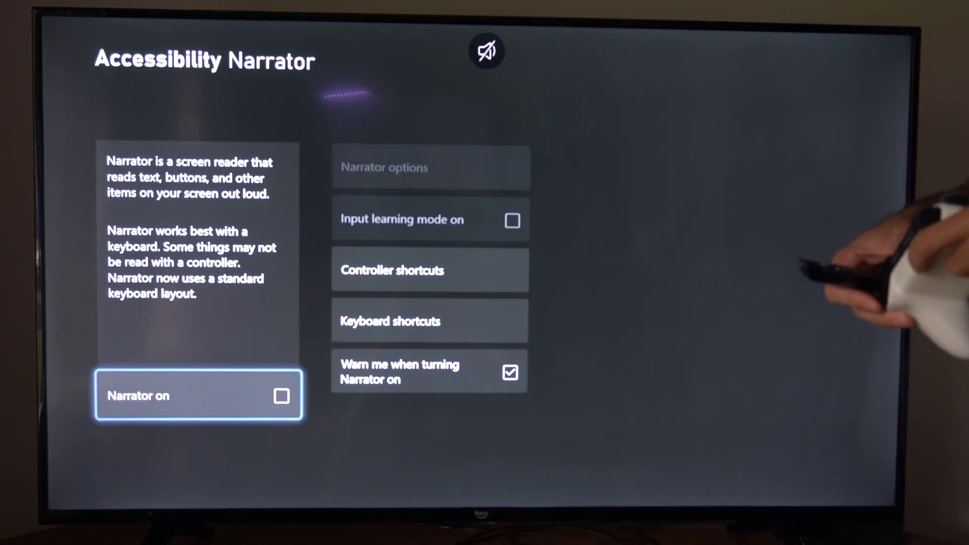
{"action": "key", "text": "super"}
Return to the Home dashboard, browse the pinned game tiles and adjust the TV volume.
{"action": "key", "text": "Return"}
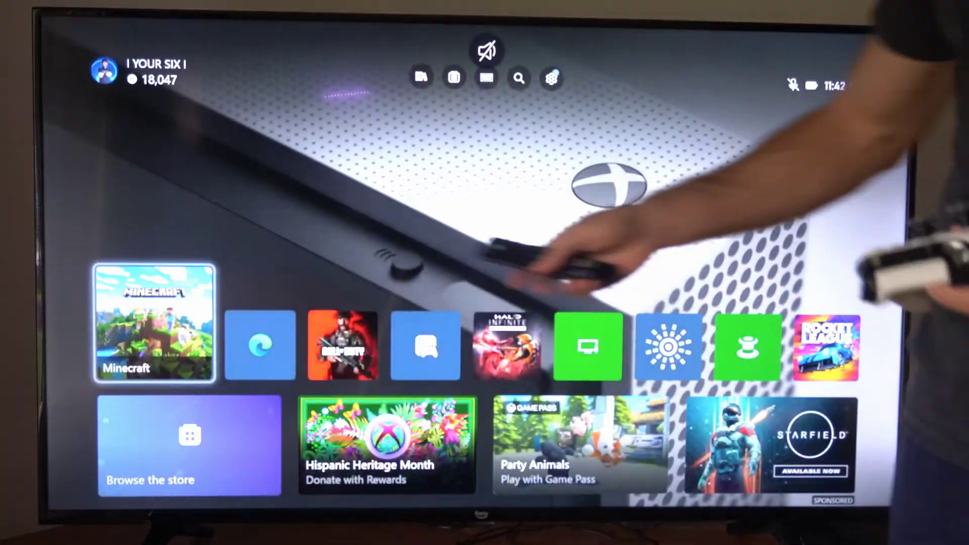
{"action": "key", "text": "Right"}
{"action": "key", "text": "Right"}
{"action": "key", "text": "Right"}
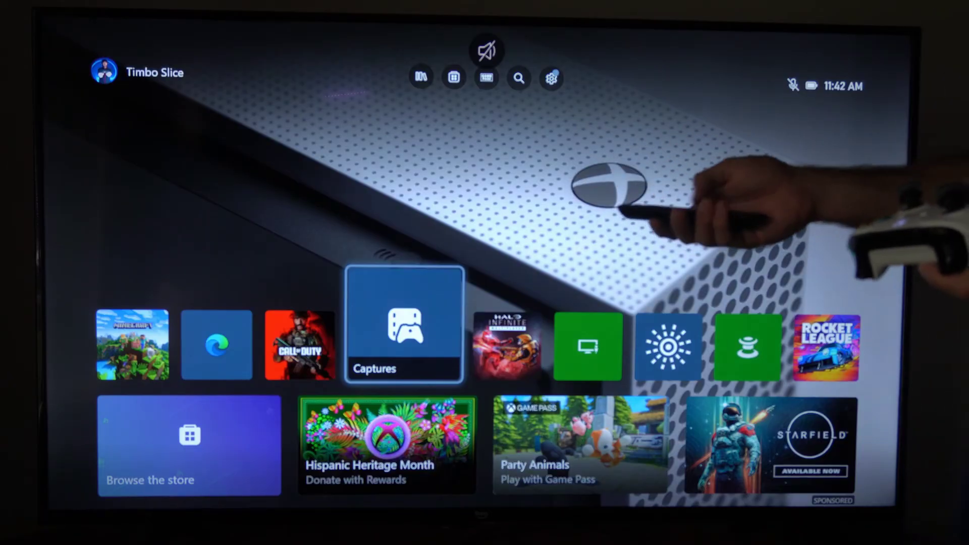
{"action": "key", "text": "XF86AudioLowerVolume"}
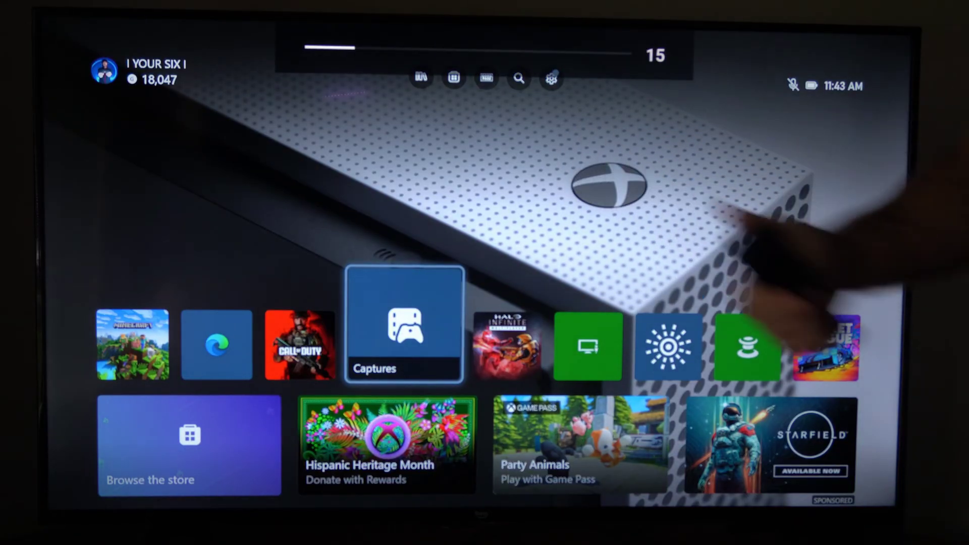
Move up to the Home shortcuts row and reopen Settings.
{"action": "key", "text": "Up"}
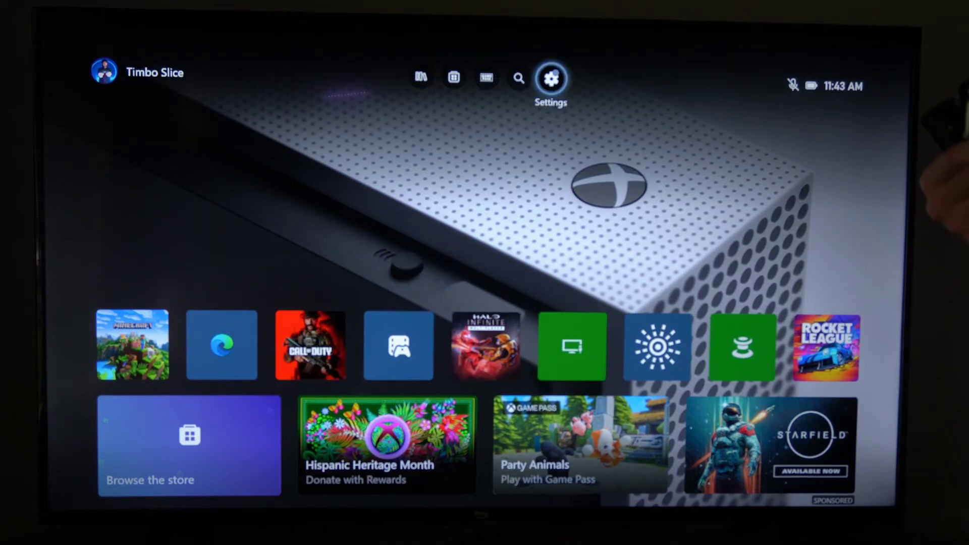
{"action": "key", "text": "Return"}
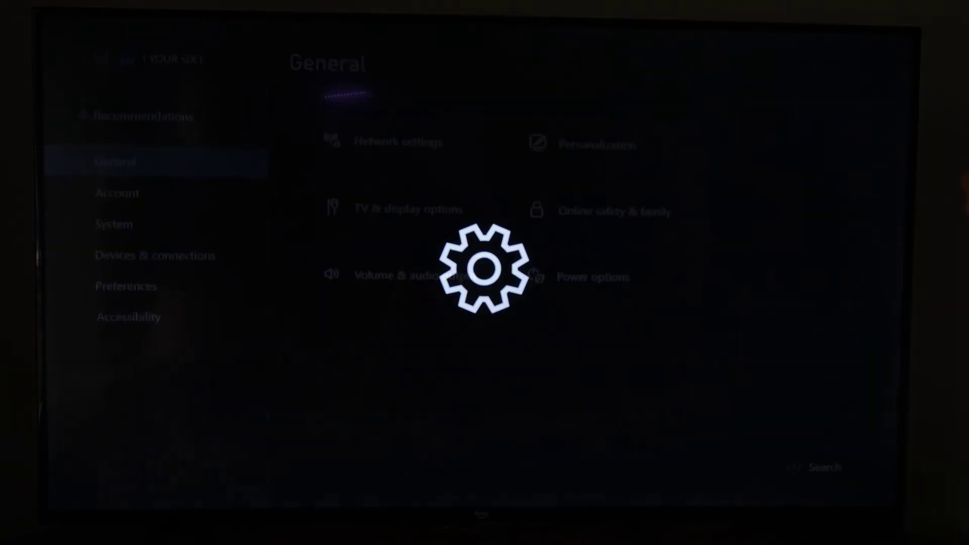